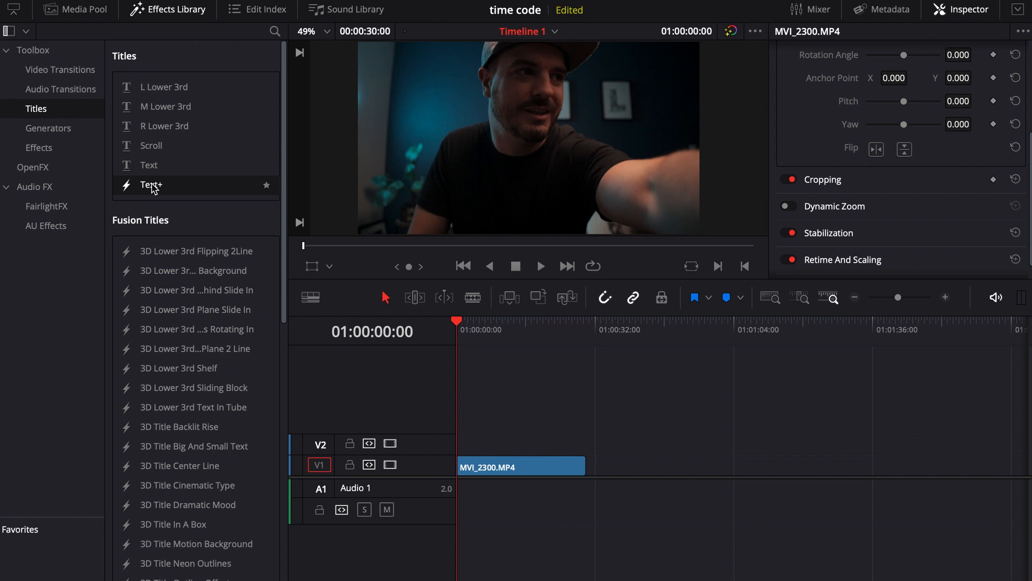
Add a Text+ title on track V2 above MVI_2300.MP4 and extend it to the clip's full length
left_click_drag(476, 442, 463, 446)
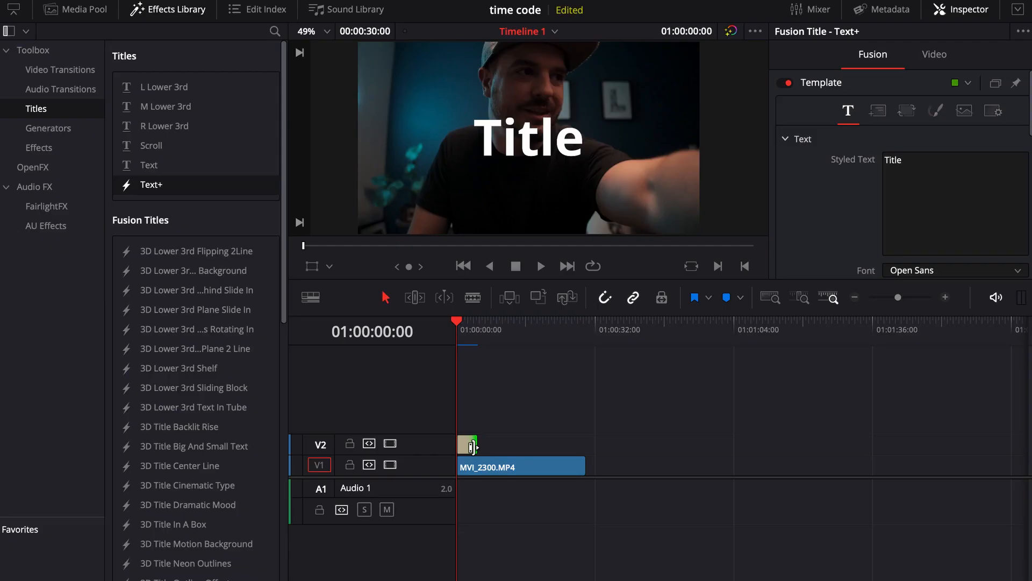
left_click_drag(481, 446, 585, 446)
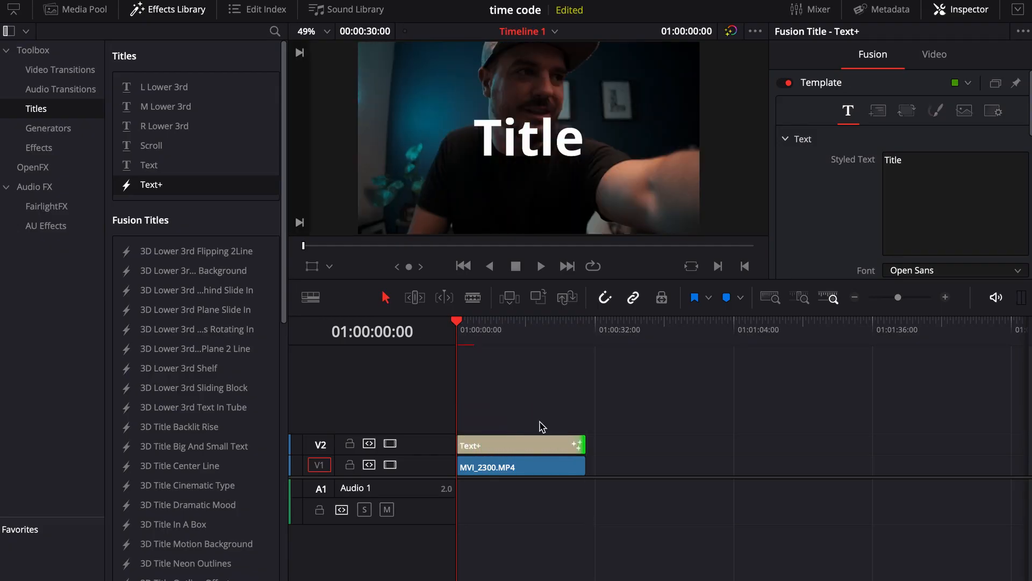
Clear the title's default text and apply the TimeCode modifier to its Styled Text
left_click(915, 170)
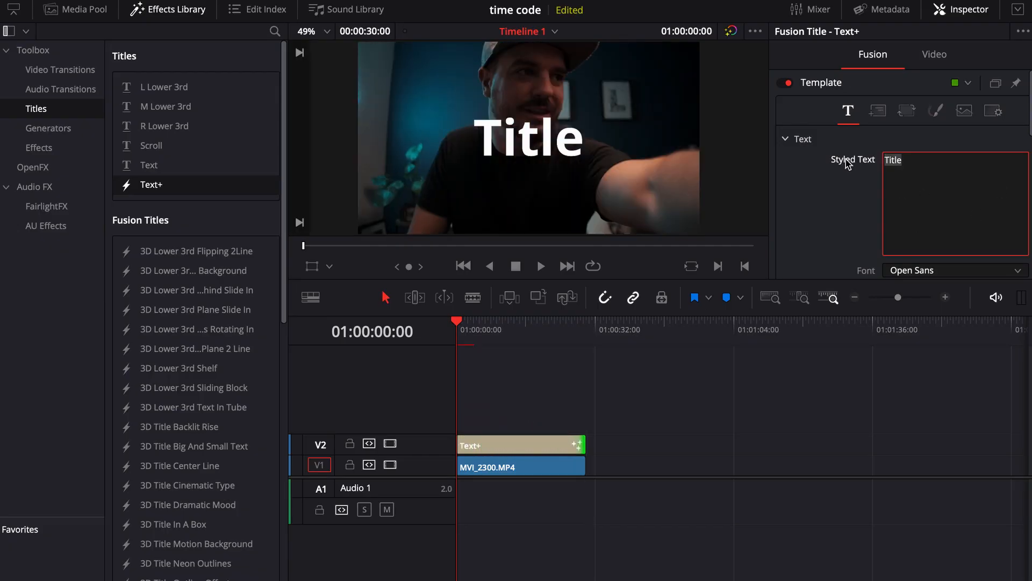
key("BackSpace")
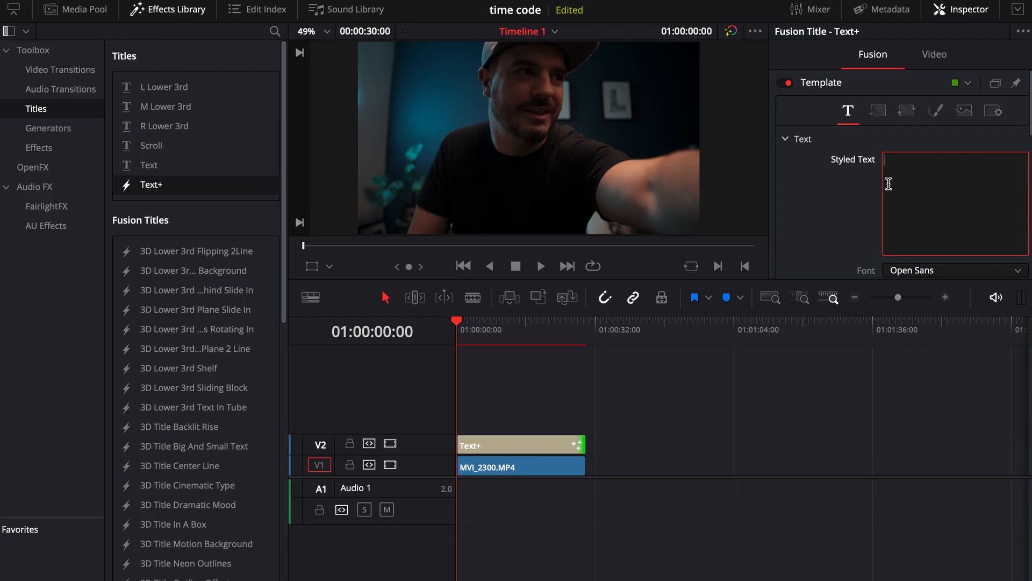
right_click(941, 192)
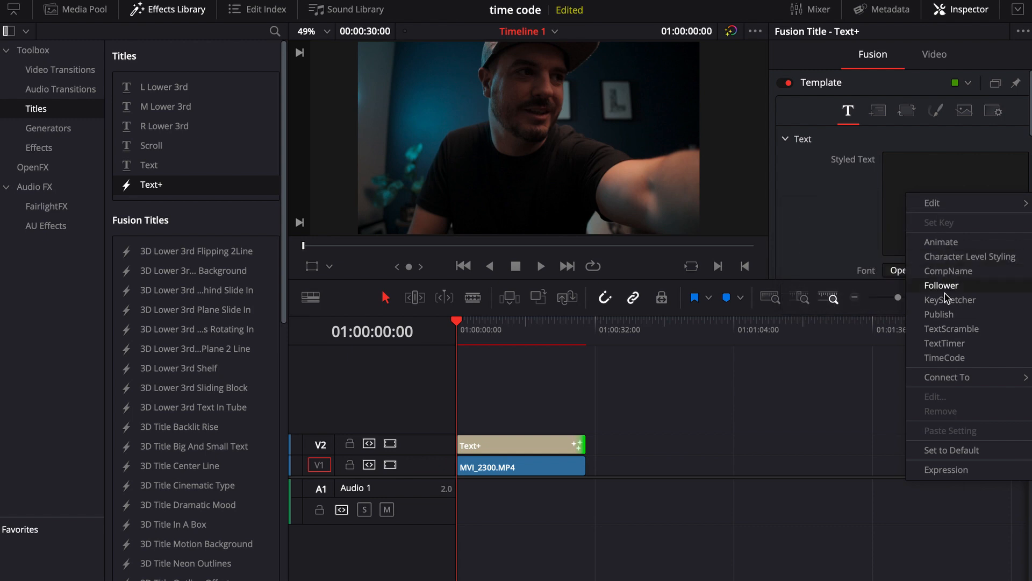
left_click(949, 362)
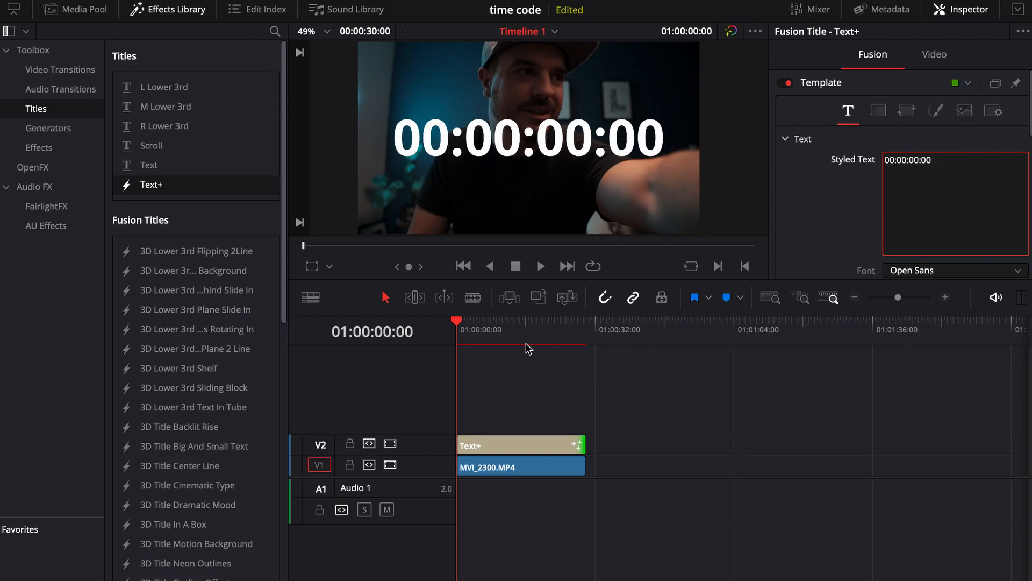
mouse_move(468, 336)
left_mouse_down()
mouse_move(555, 334)
mouse_move(461, 338)
left_mouse_up()
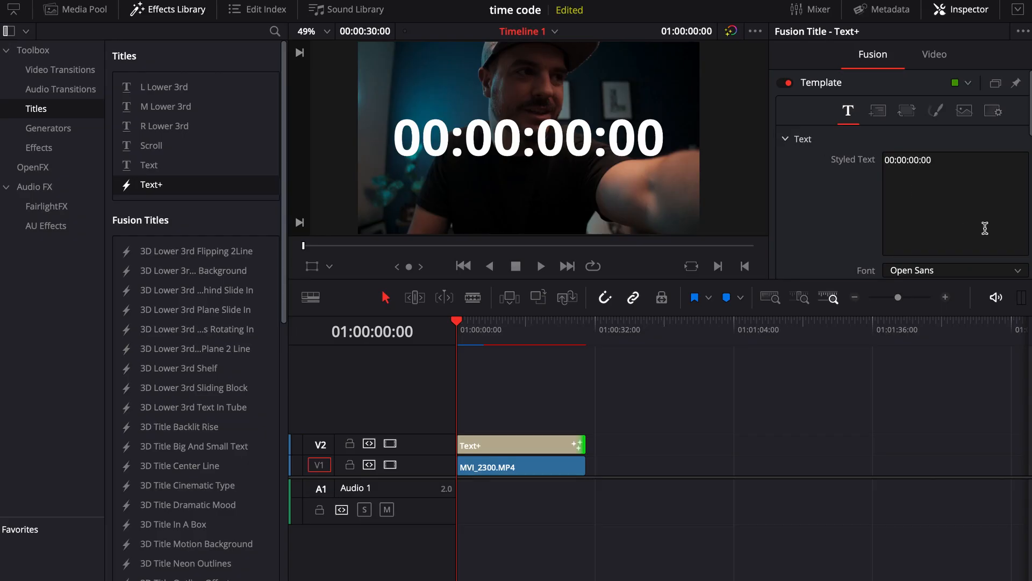
Adjust the title's Write On range so only two digit pairs of the timecode, 00:00, are displayed
scroll(985, 227, "down", 10)
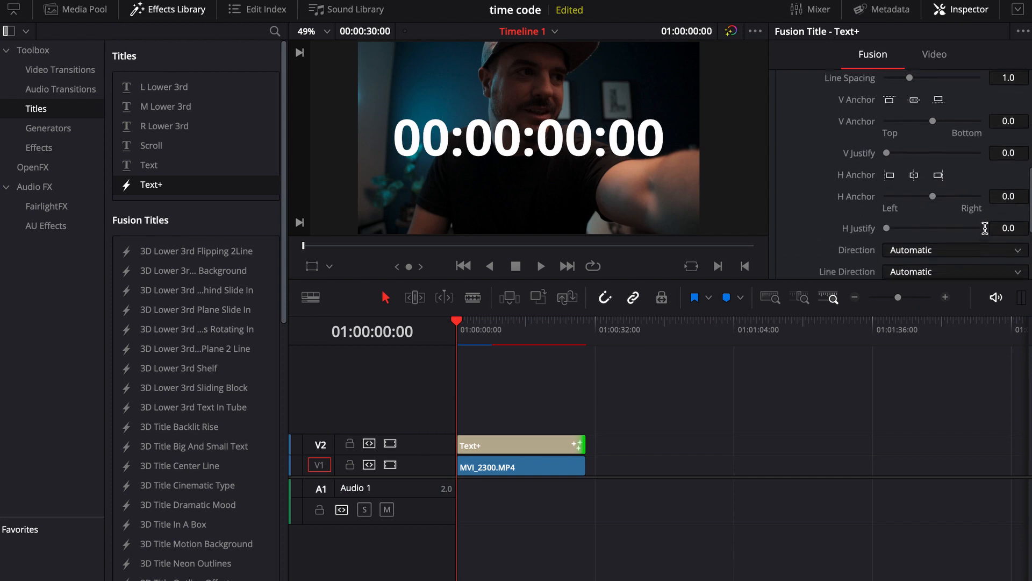
scroll(985, 228, "down", 1)
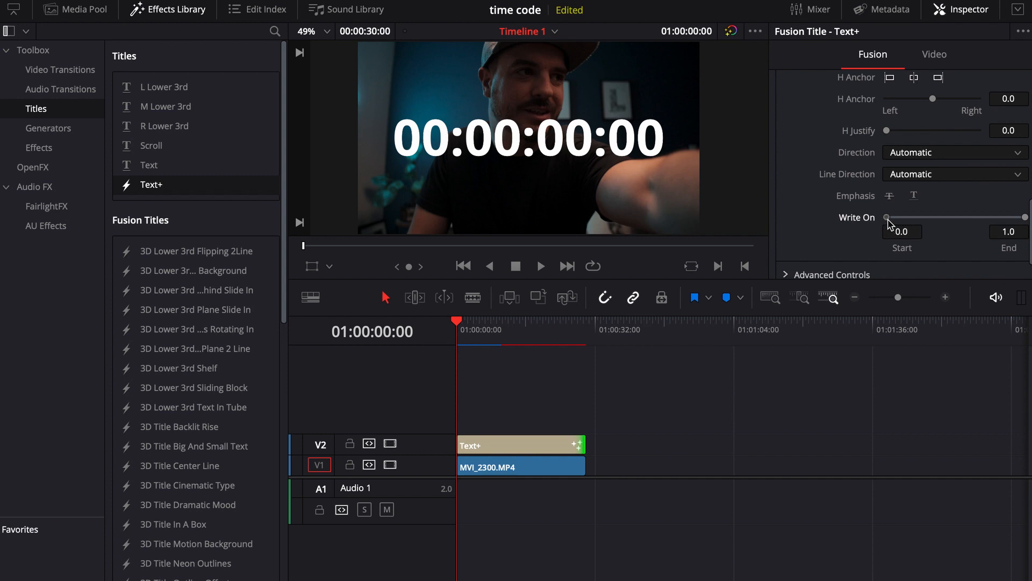
left_click_drag(906, 217, 912, 216)
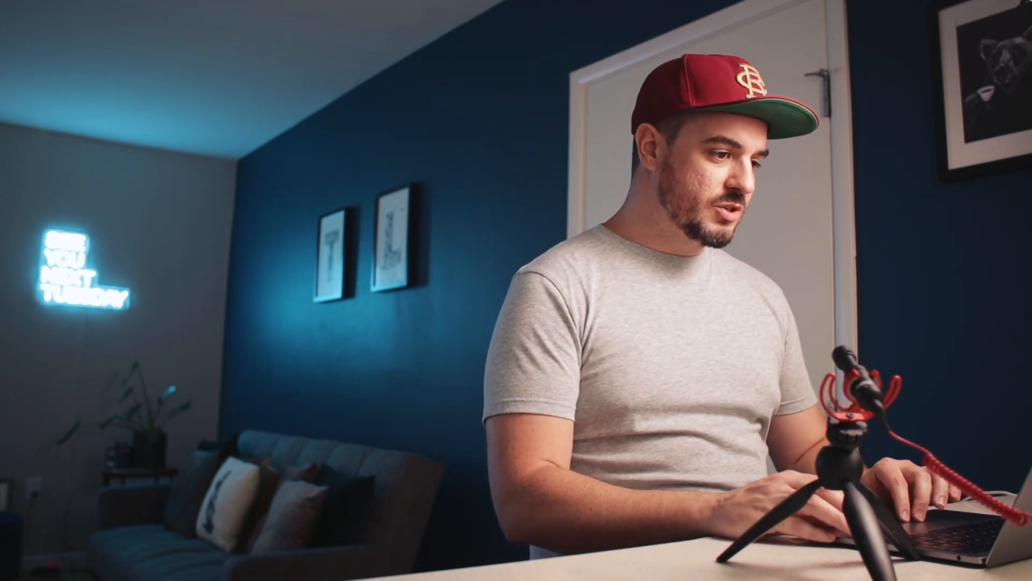
Change the timecode title's font to Gotica Moderna KK Italic
scroll(935, 207, "up", 4)
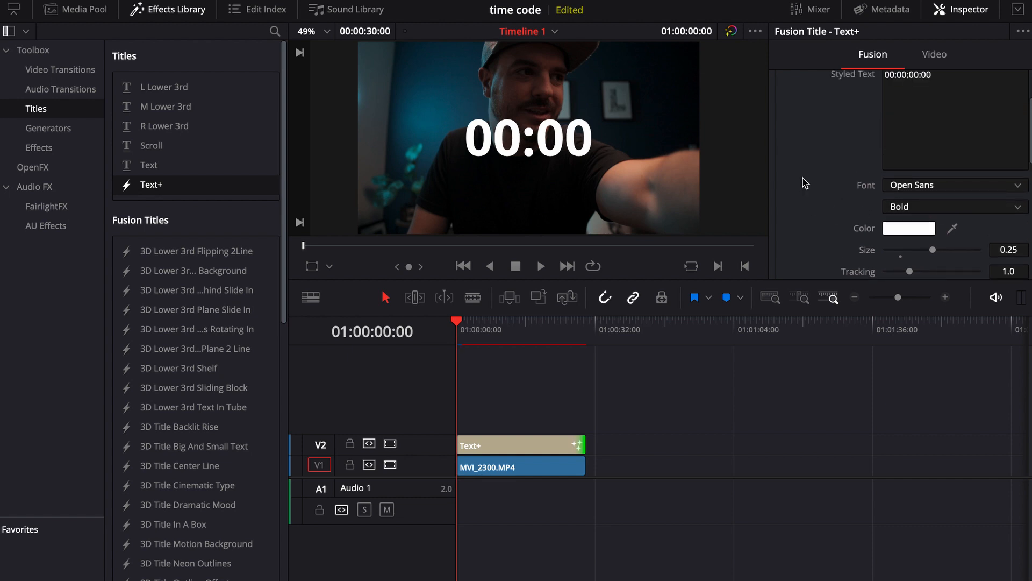
left_click(905, 187)
scroll(945, 328, "up", 10)
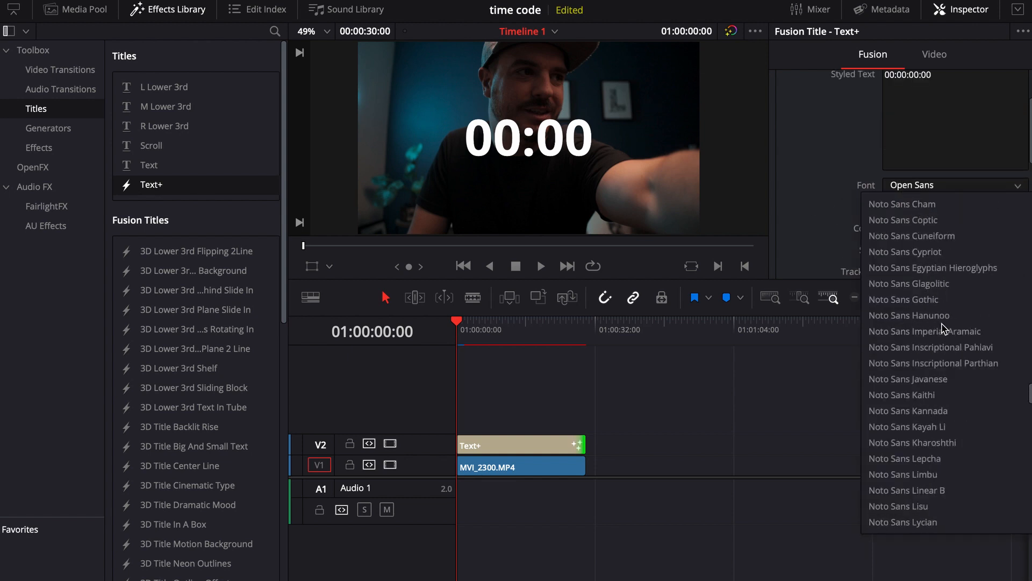
scroll(944, 329, "up", 7)
scroll(945, 329, "up", 3)
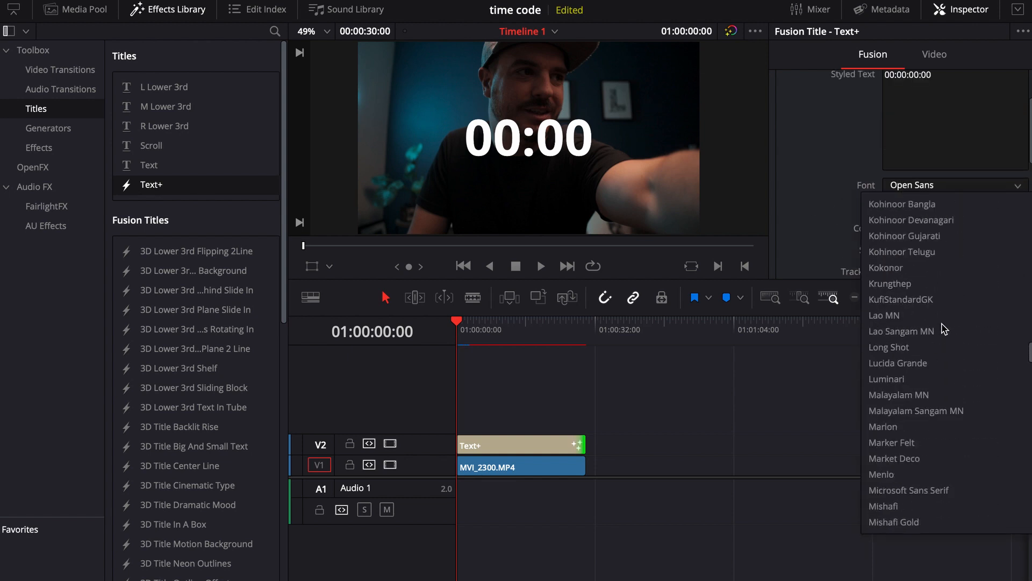
scroll(945, 329, "up", 5)
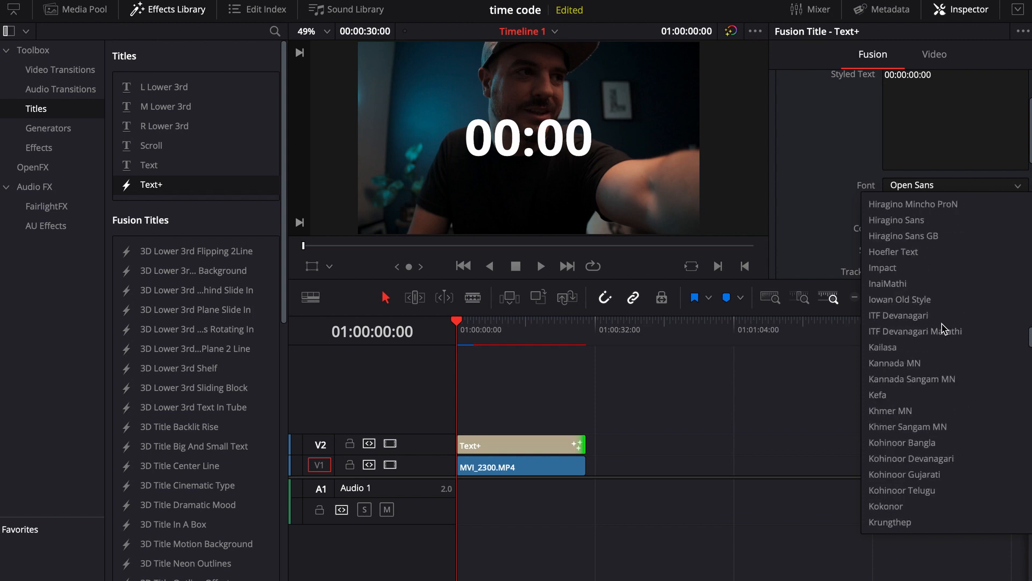
scroll(944, 329, "up", 5)
scroll(945, 328, "up", 3)
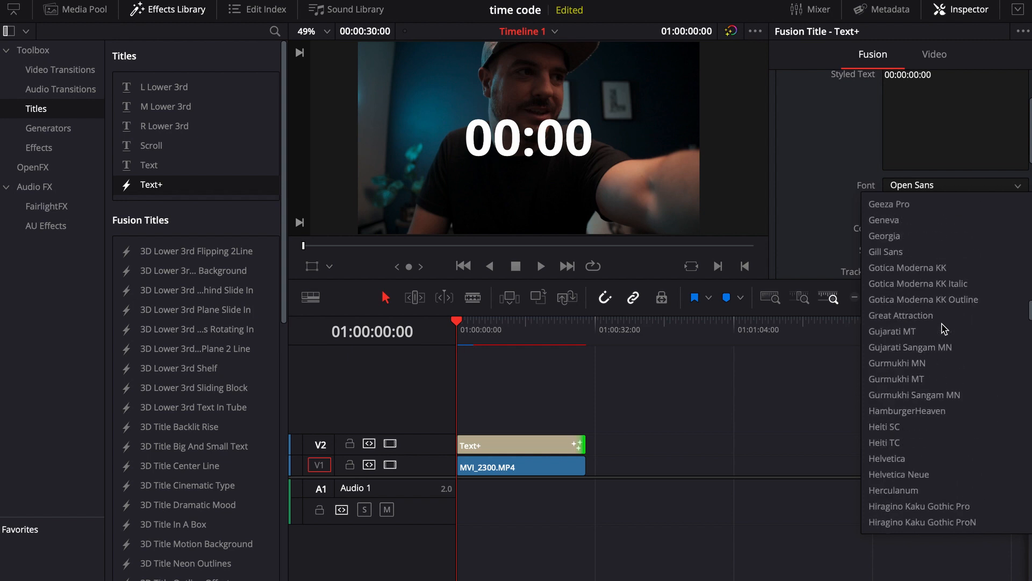
left_click(905, 285)
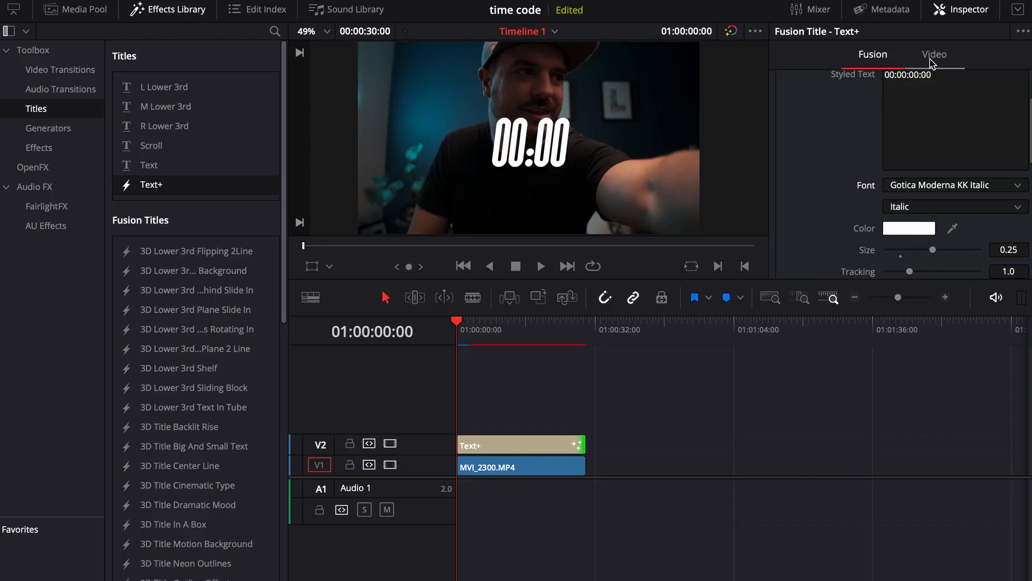
Scale the timecode title to a zoom of 0.370 and position it at X -814, Y -433 in the frame's lower-left corner
left_click(932, 55)
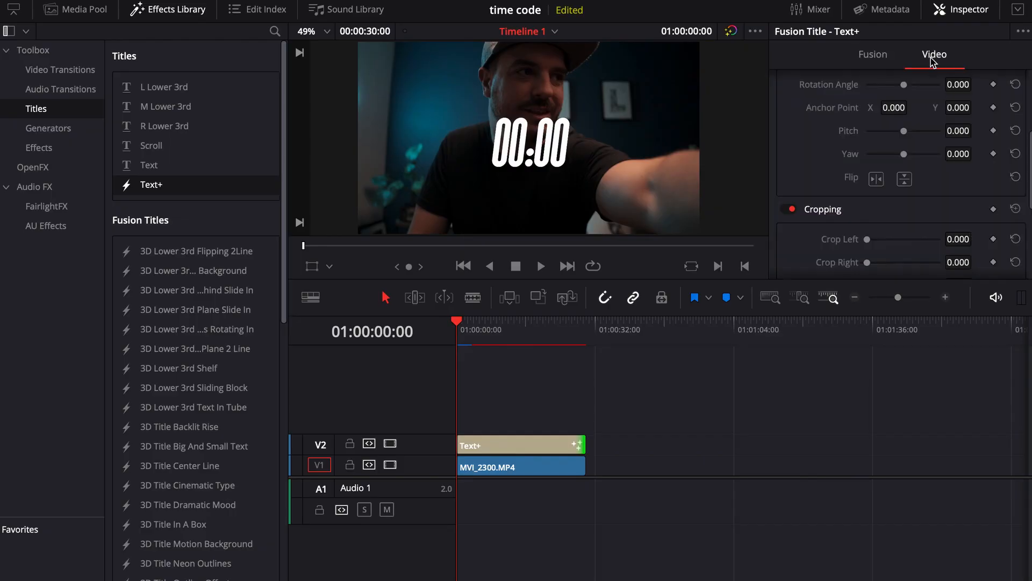
scroll(872, 153, "up", 4)
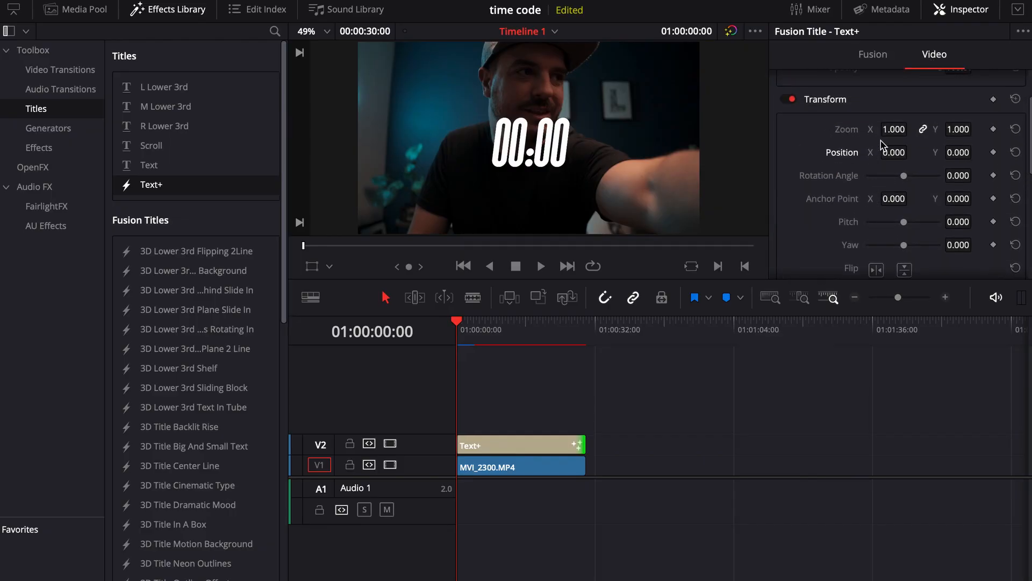
left_click_drag(894, 130, 865, 129)
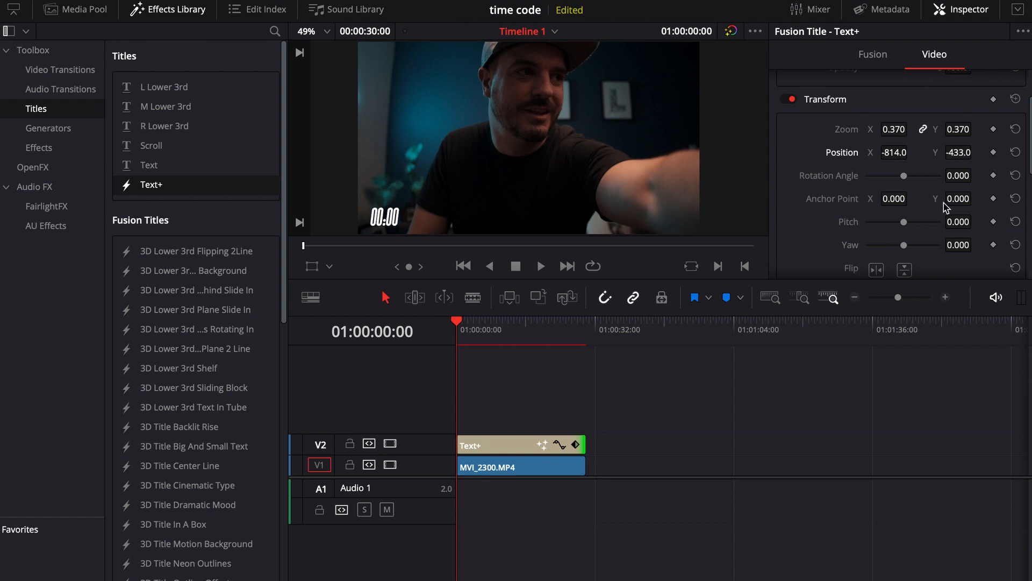
Set the timecode title's rotation angle to 6
scroll(945, 206, "down", 7)
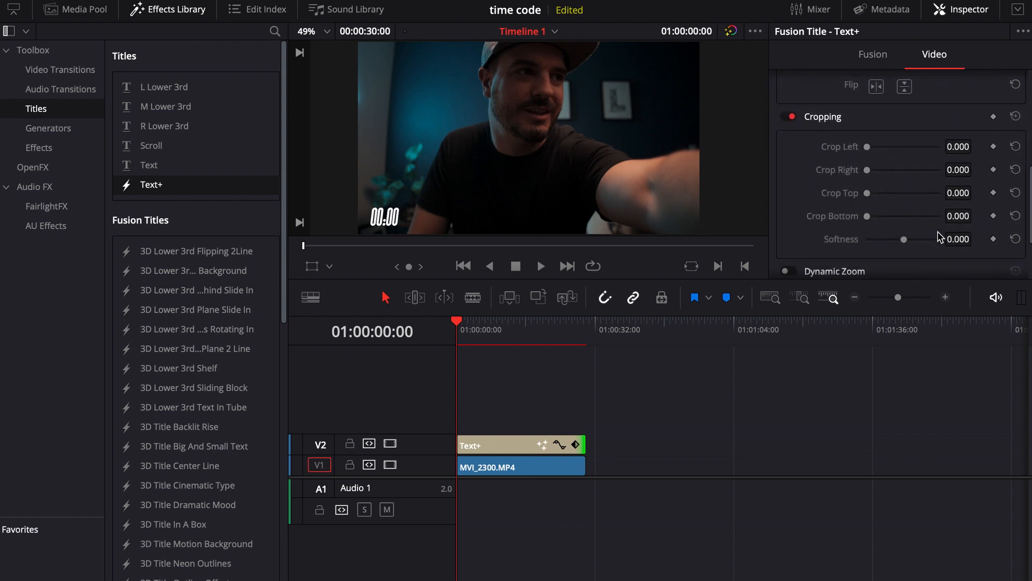
scroll(940, 237, "down", 2)
scroll(940, 237, "up", 7)
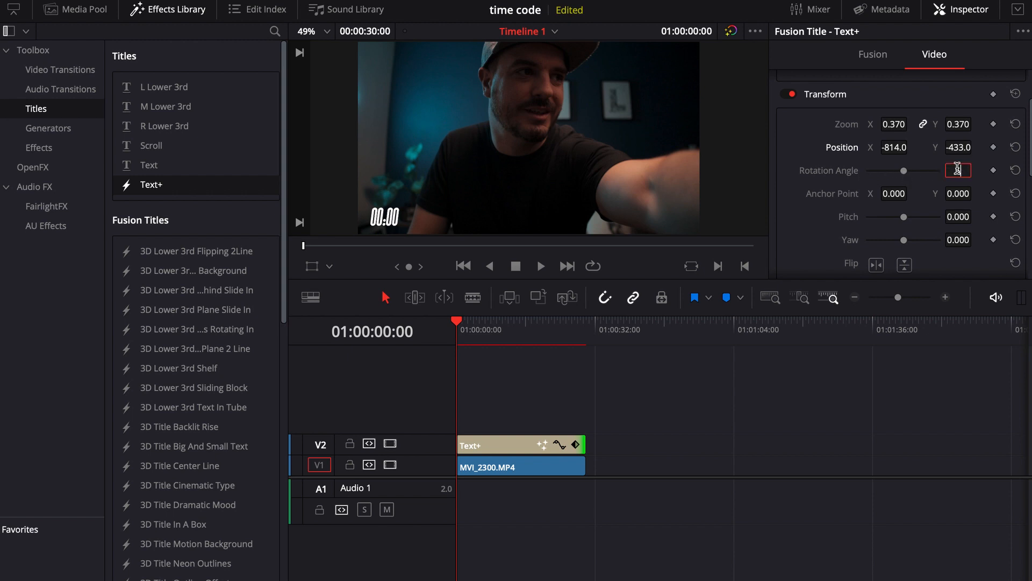
type("6")
key("Return")
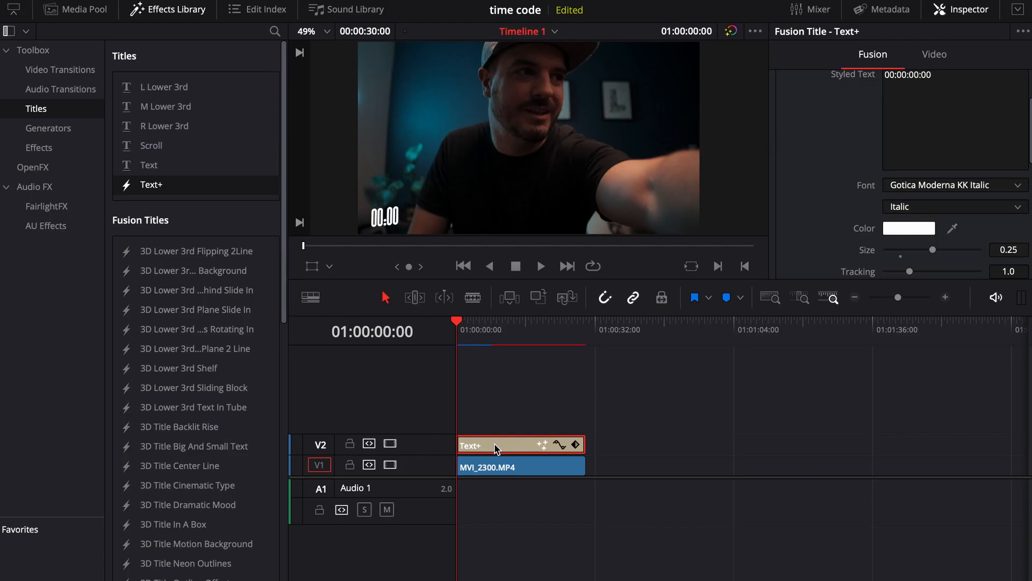
Convert the Text+ title on track V2 into a compound clip with the default name and start timecode
right_click(495, 443)
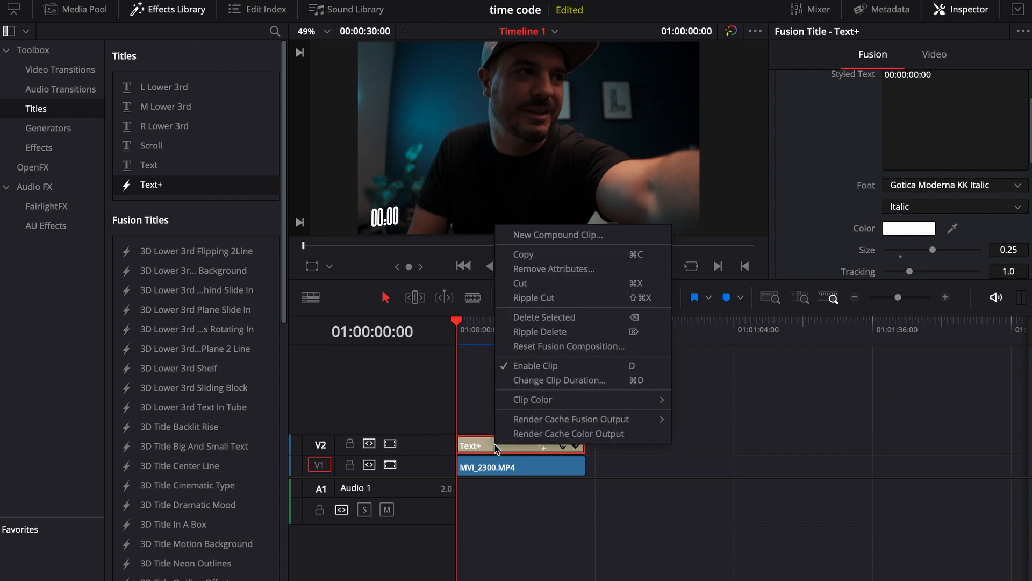
left_click(515, 239)
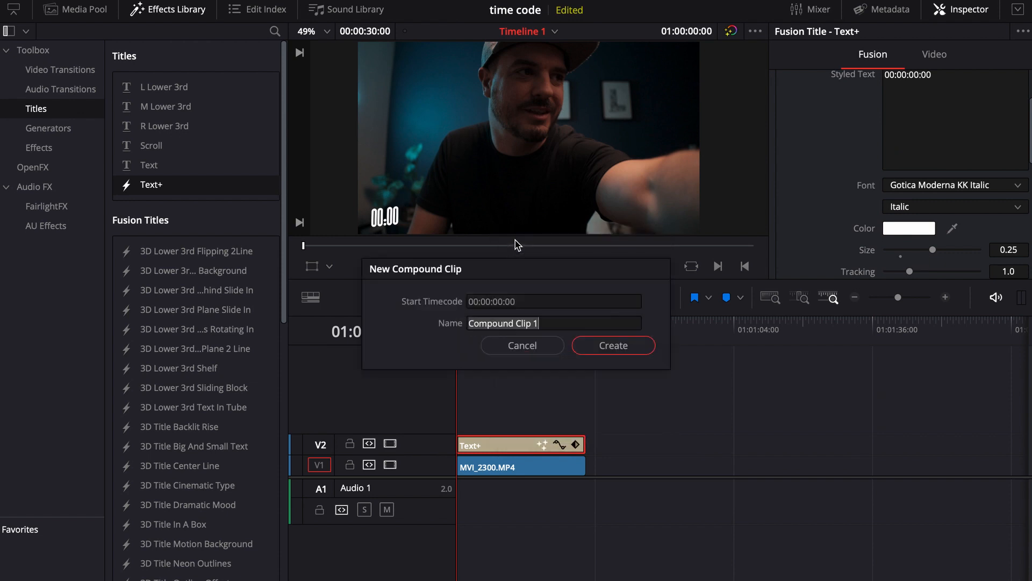
left_click(593, 344)
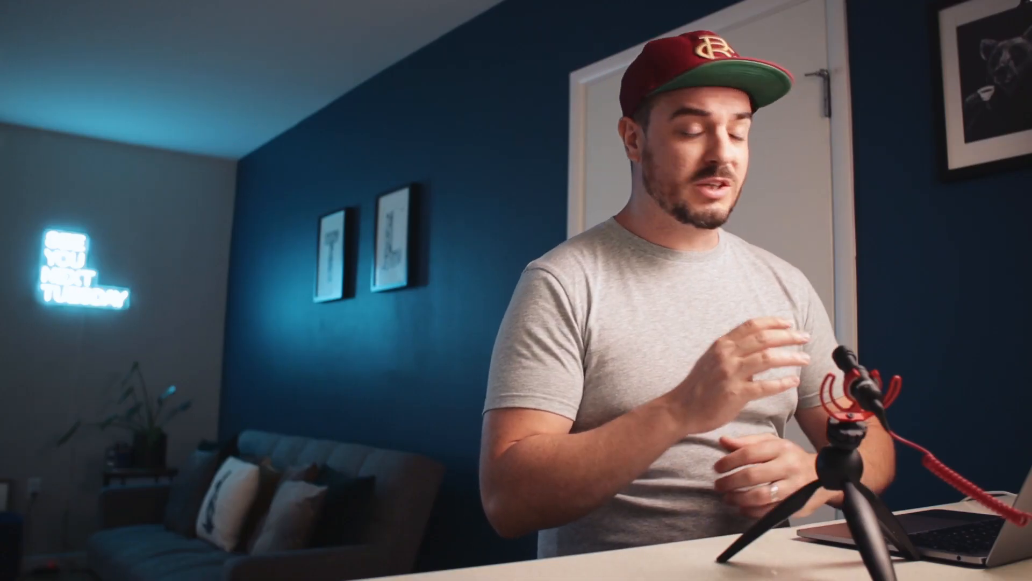